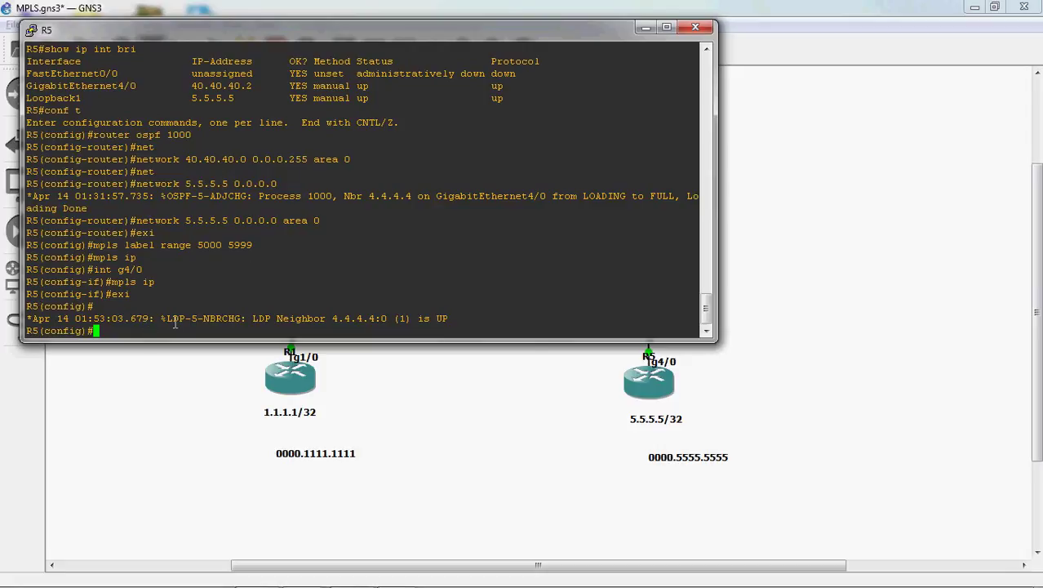
Highlight the LDP neighbor message in the R5 console and return to the topology
left_click_drag(174, 320, 463, 320)
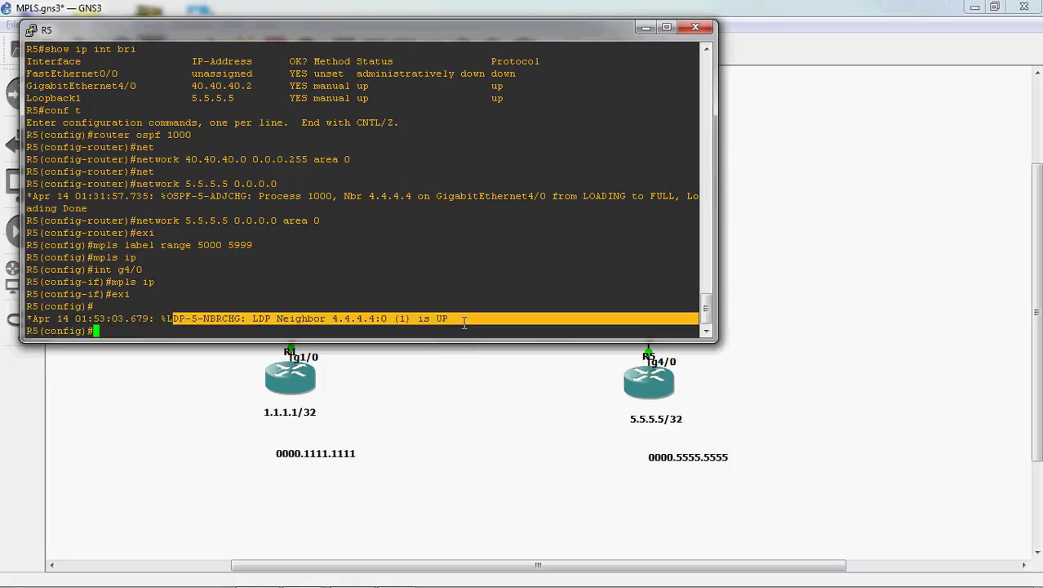
left_click(499, 222)
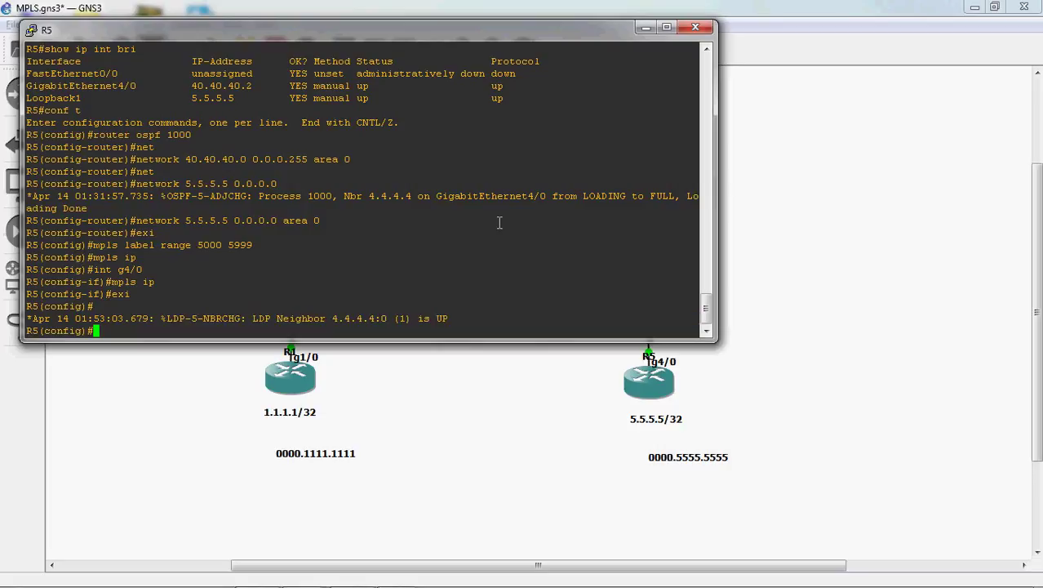
left_click(646, 35)
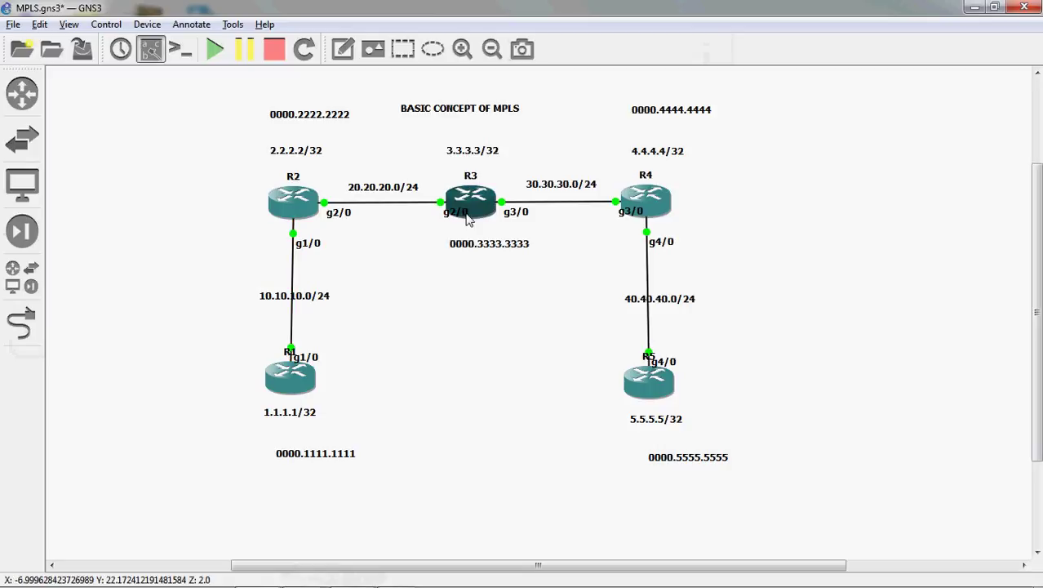
Stop the packet captures on the R1–R2, R2–R3, R3–R4 and R4–R5 links
mouse_move(656, 212)
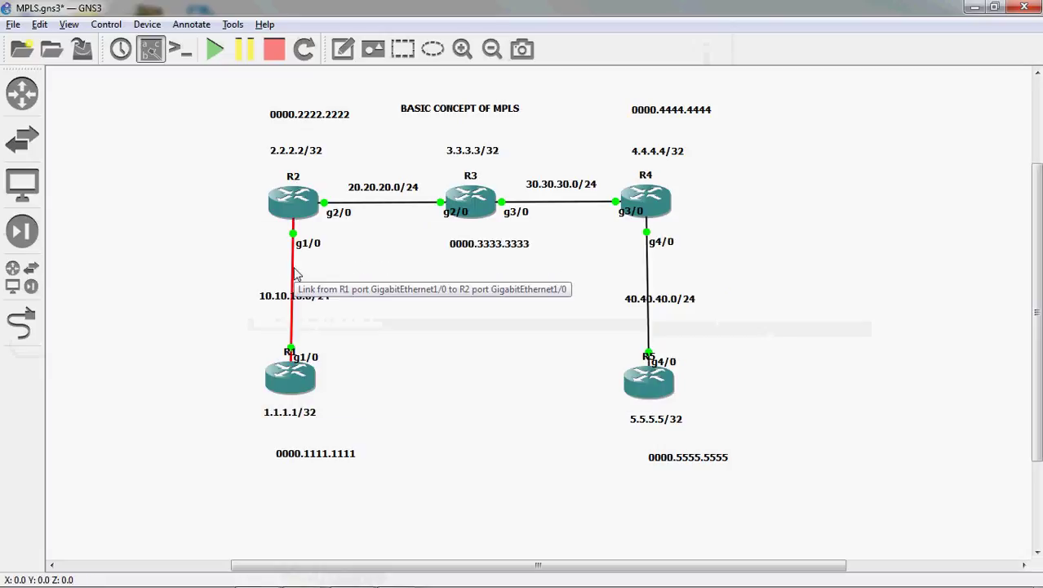
right_click(295, 273)
left_click(333, 295)
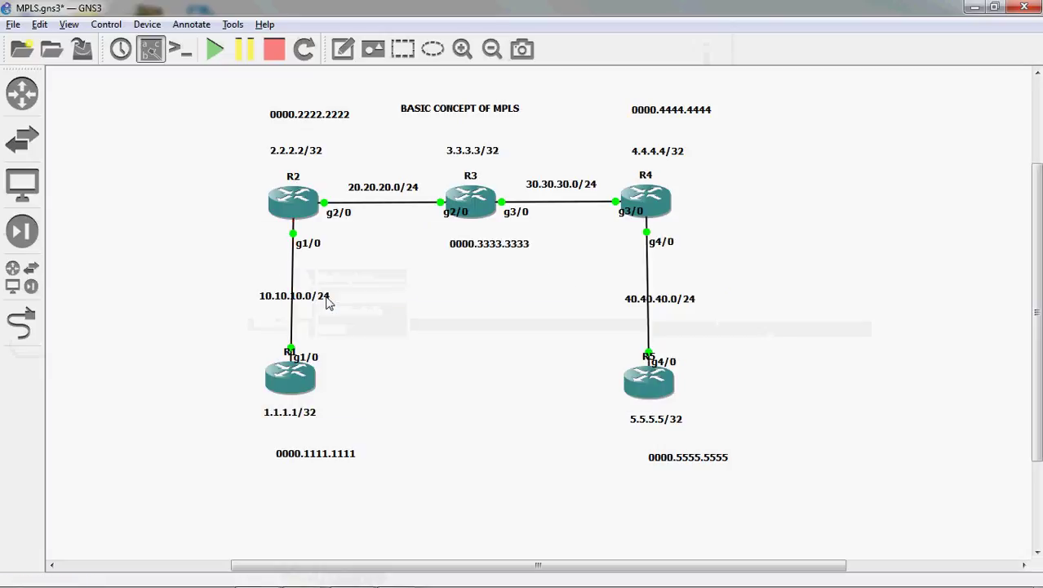
right_click(385, 204)
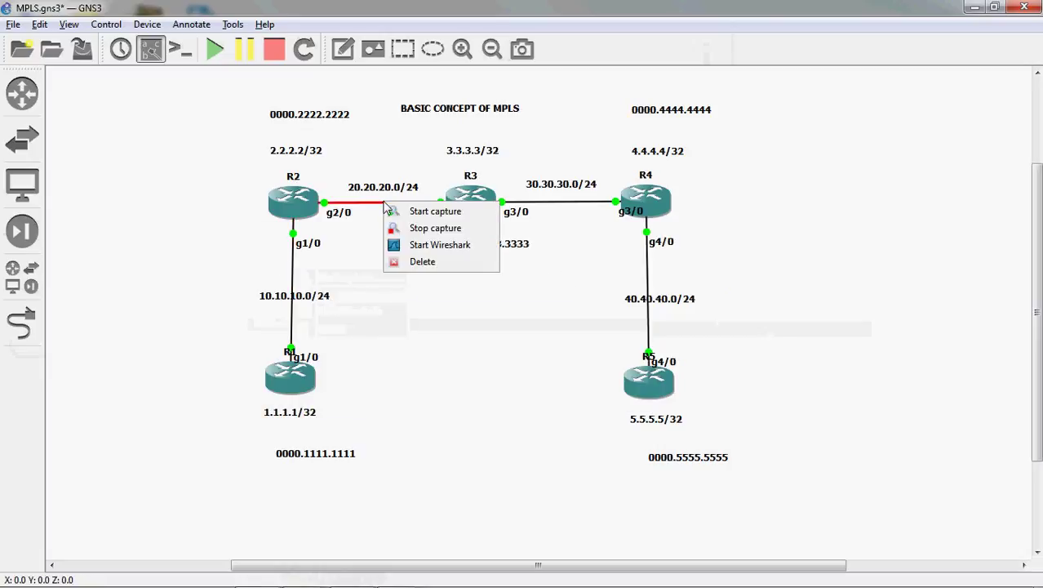
left_click(414, 229)
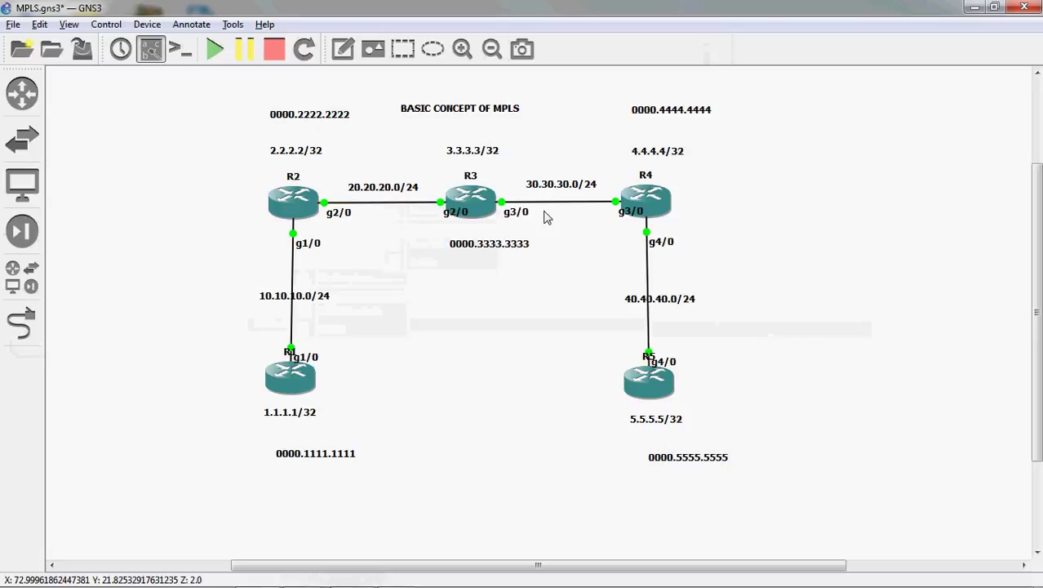
right_click(546, 204)
left_click(572, 228)
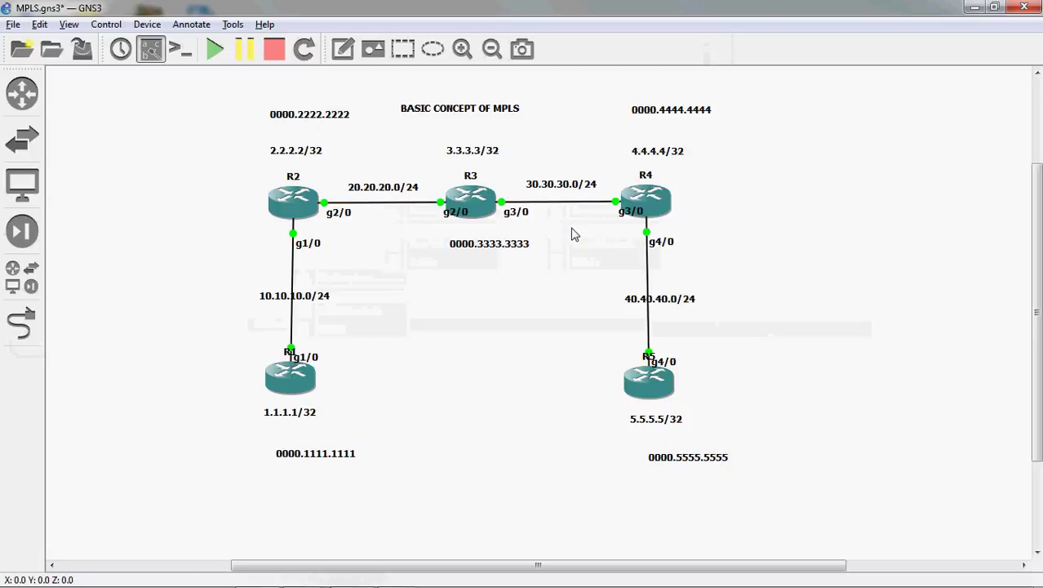
right_click(649, 266)
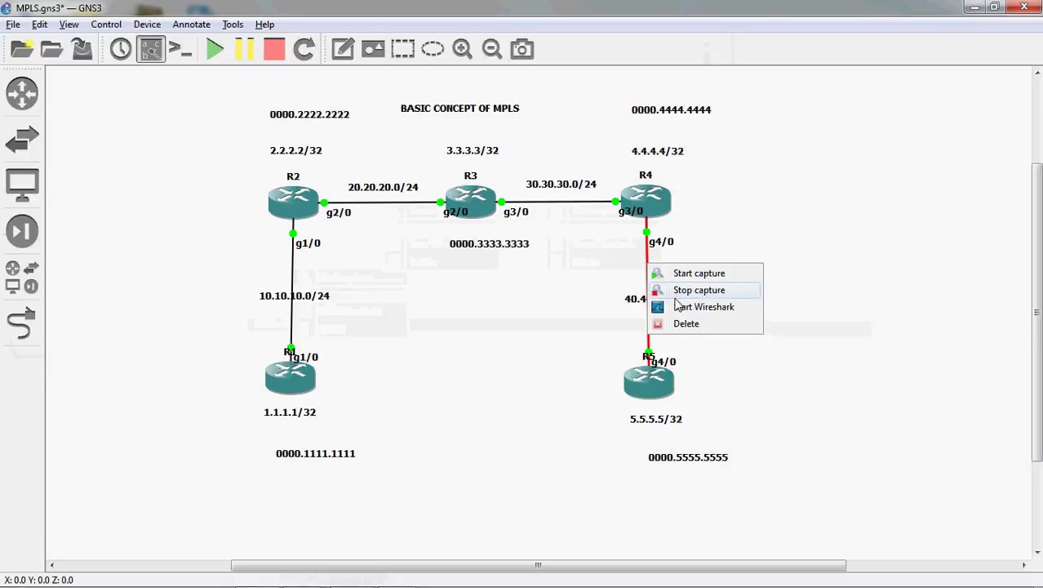
left_click(678, 290)
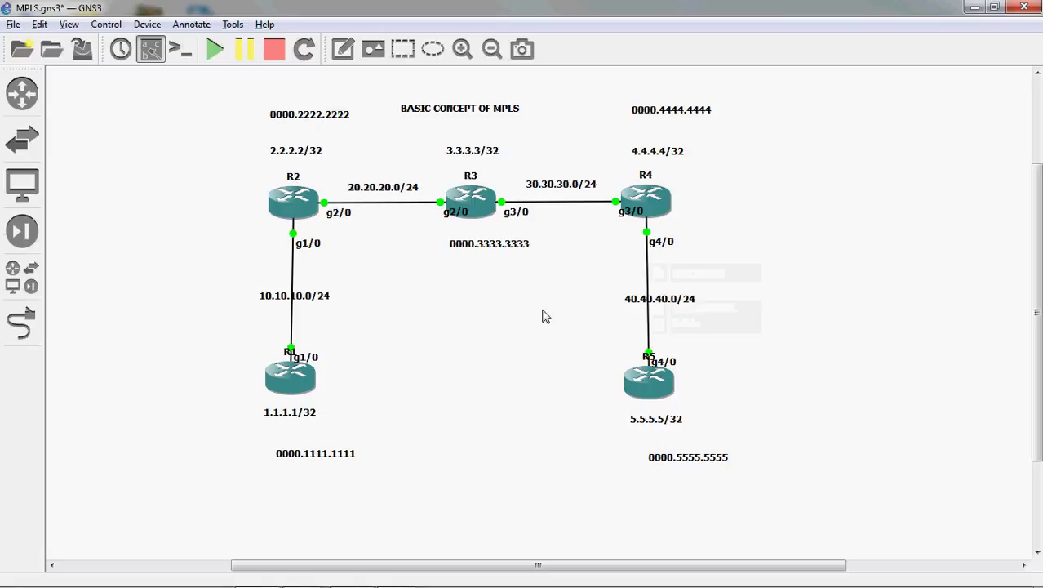
Add the note "label 1000-1999" to the left of router R1 in the topology
left_click(343, 49)
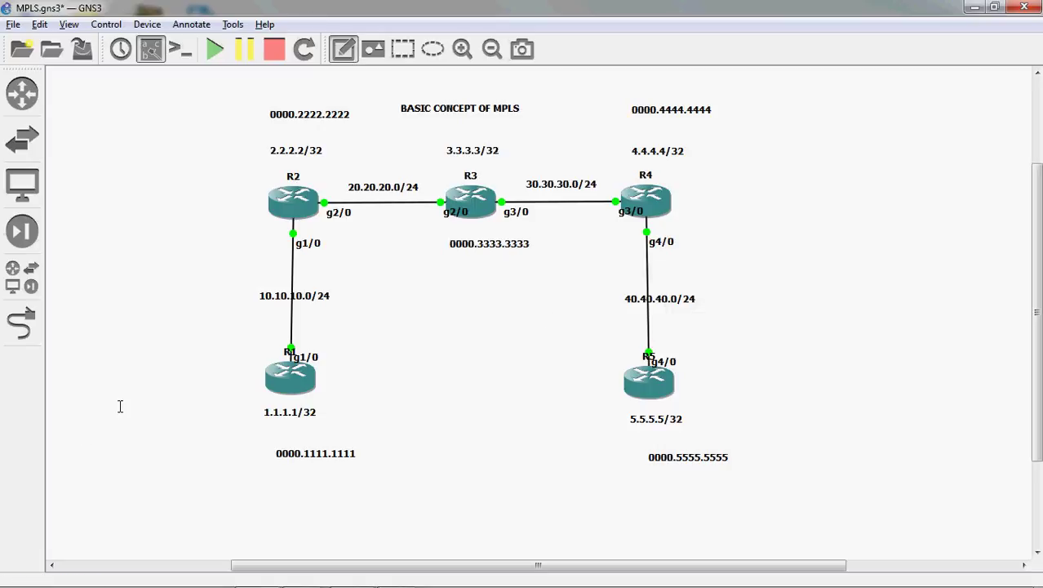
left_click(114, 377)
type("label")
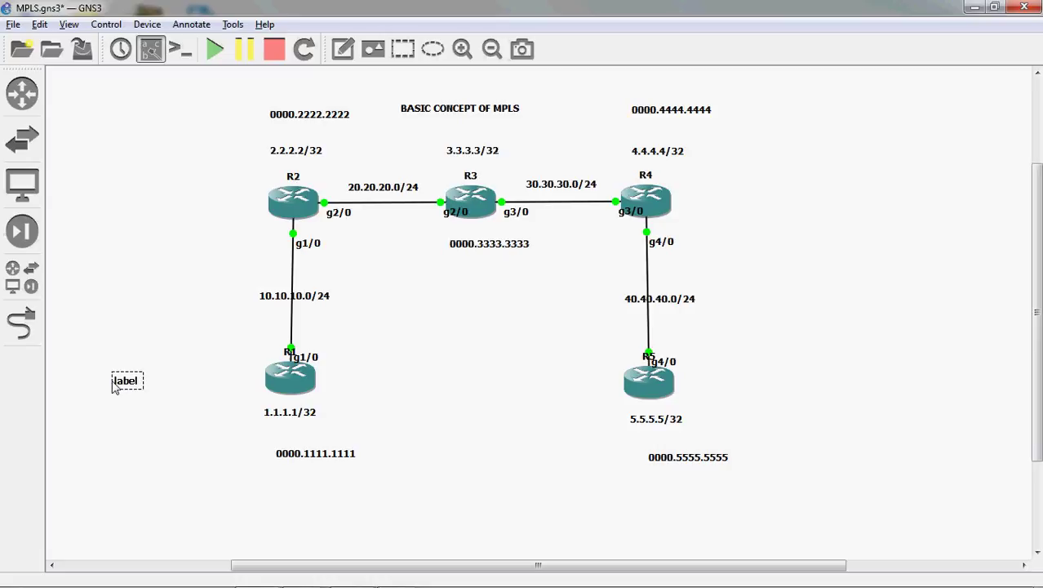
type(" 1000-1999")
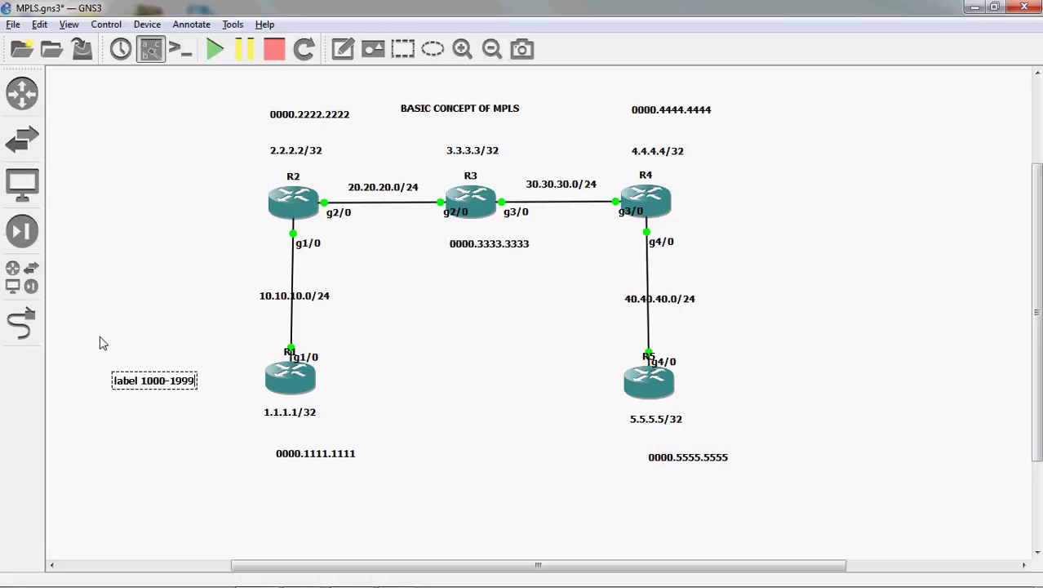
left_click(164, 286)
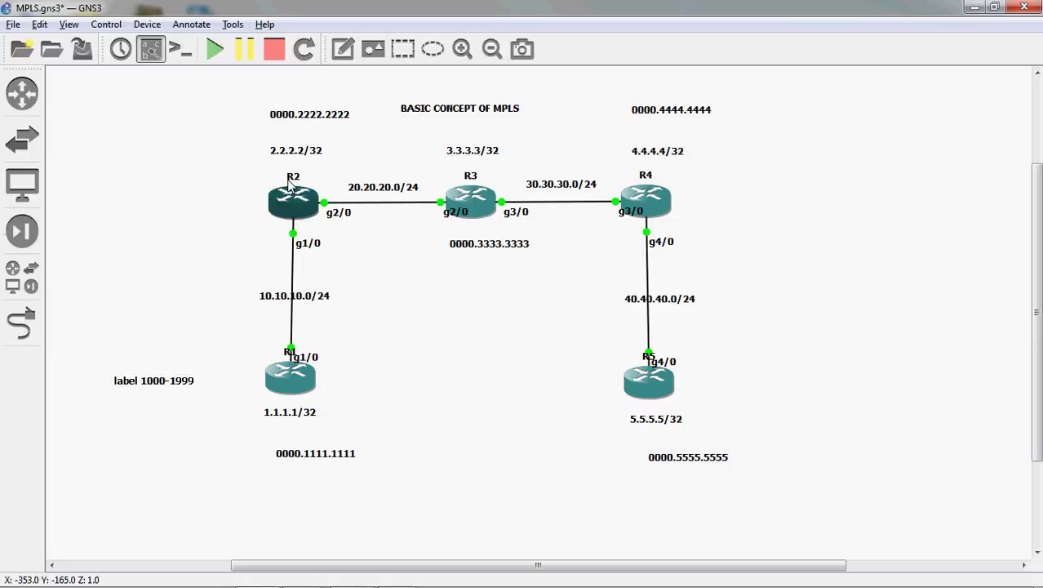
Add the note "label 2000-2999" beside router R2 and shift it slightly away from the router
left_click(342, 51)
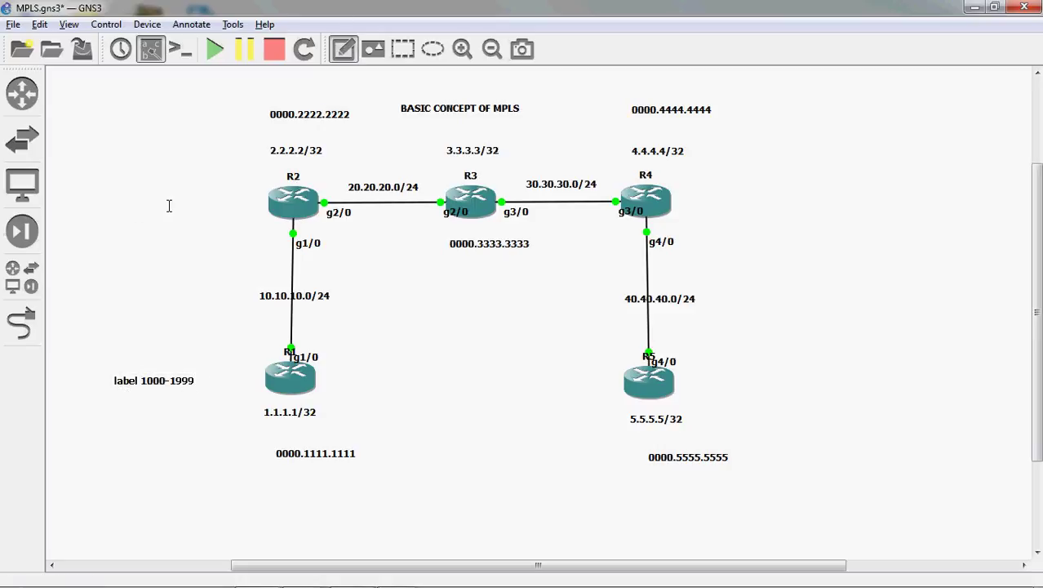
type("lab")
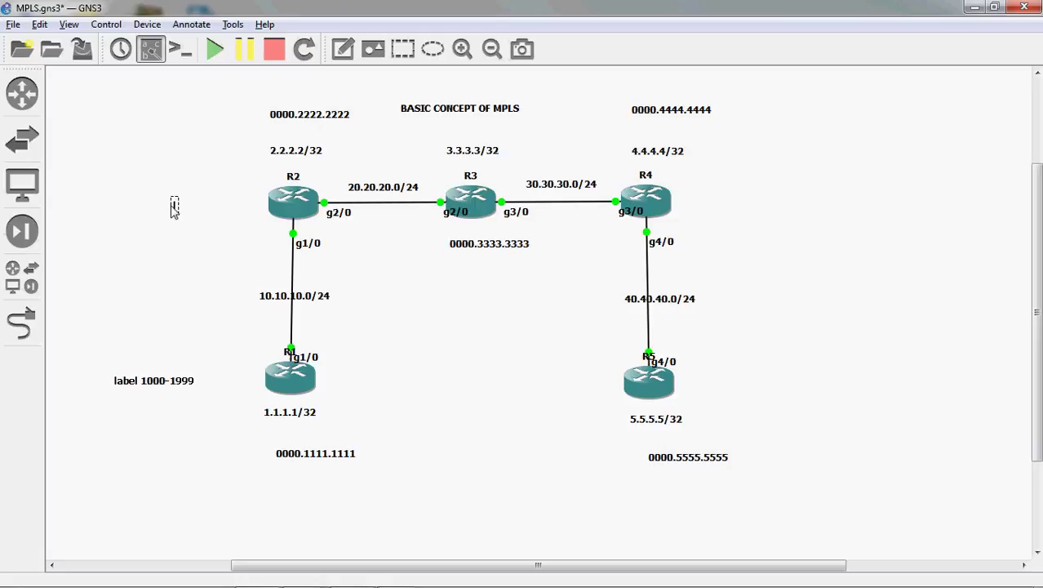
type("el 2000-2999")
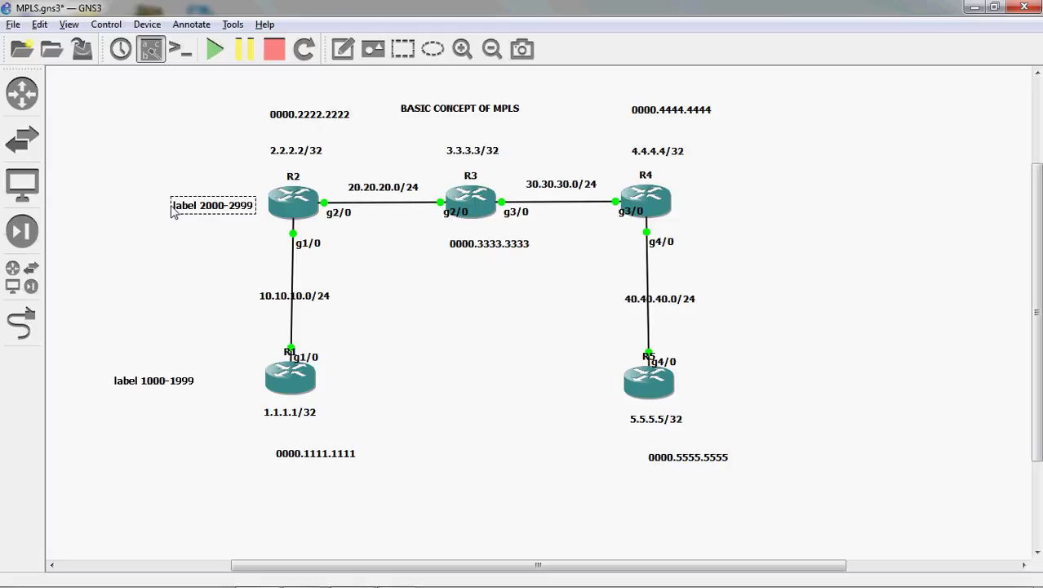
left_click(205, 249)
left_click(202, 211)
left_click_drag(203, 211, 193, 211)
left_click(217, 302)
Add the note "label-3000-3999" above router R3 and center it over the 3.3.3.3/32 address
left_click(343, 49)
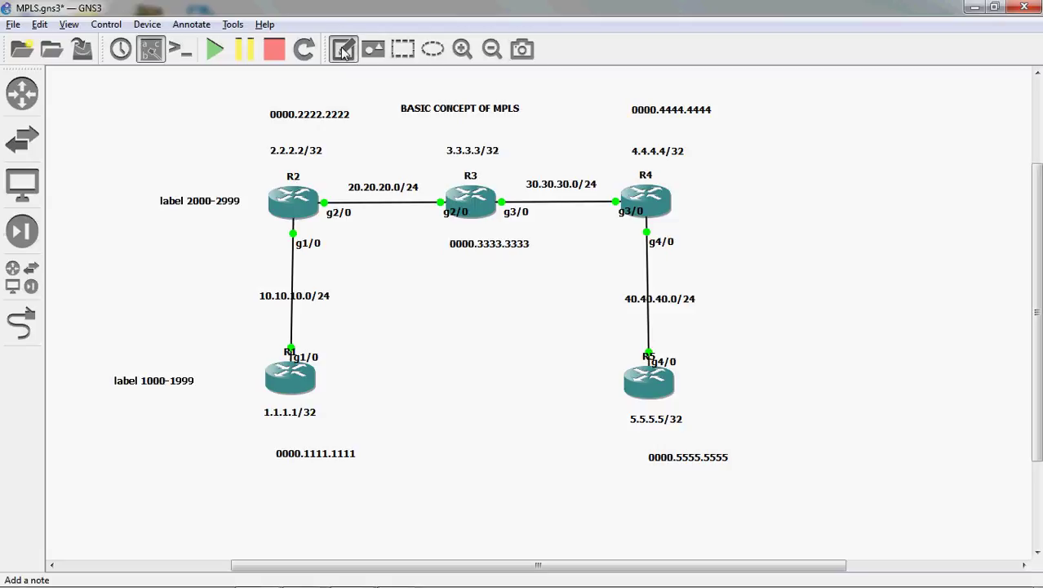
left_click(453, 131)
type("la")
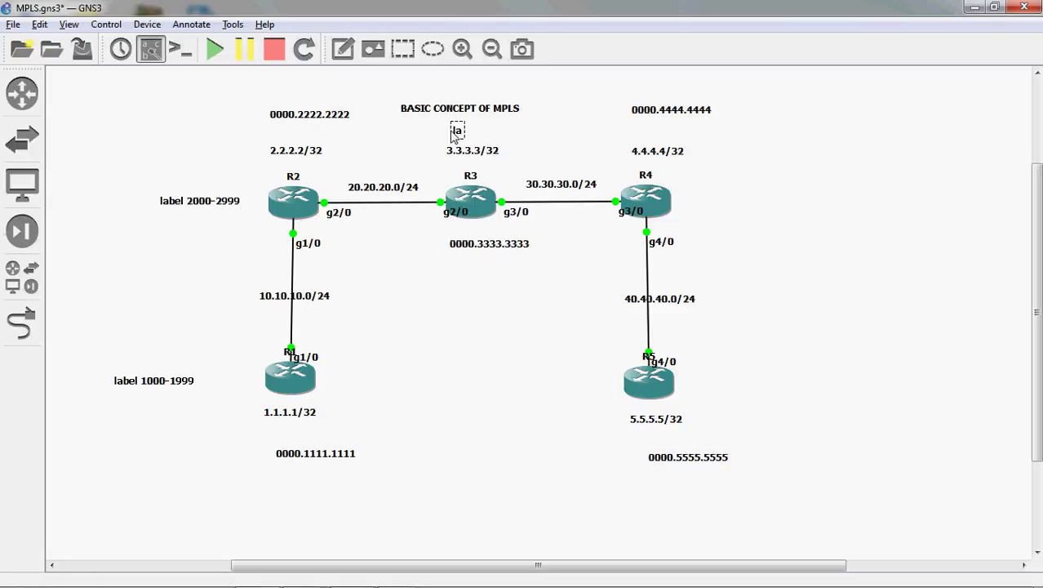
type("bel-3000-3999")
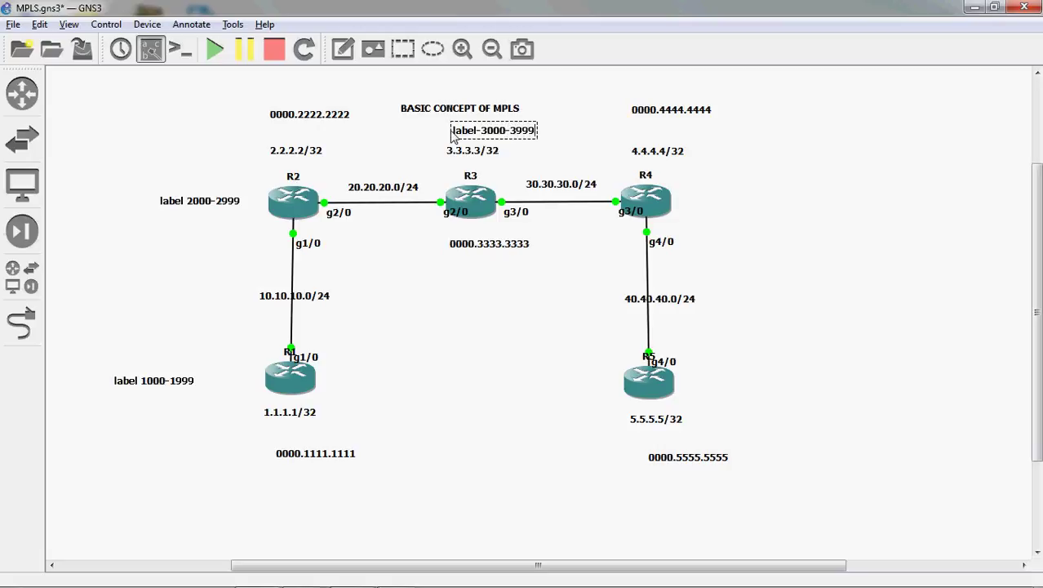
left_click(493, 268)
left_click_drag(499, 132, 478, 132)
left_click(588, 129)
Add the note "label-4000-4999" to the right of router R4
left_click(343, 49)
left_click(694, 196)
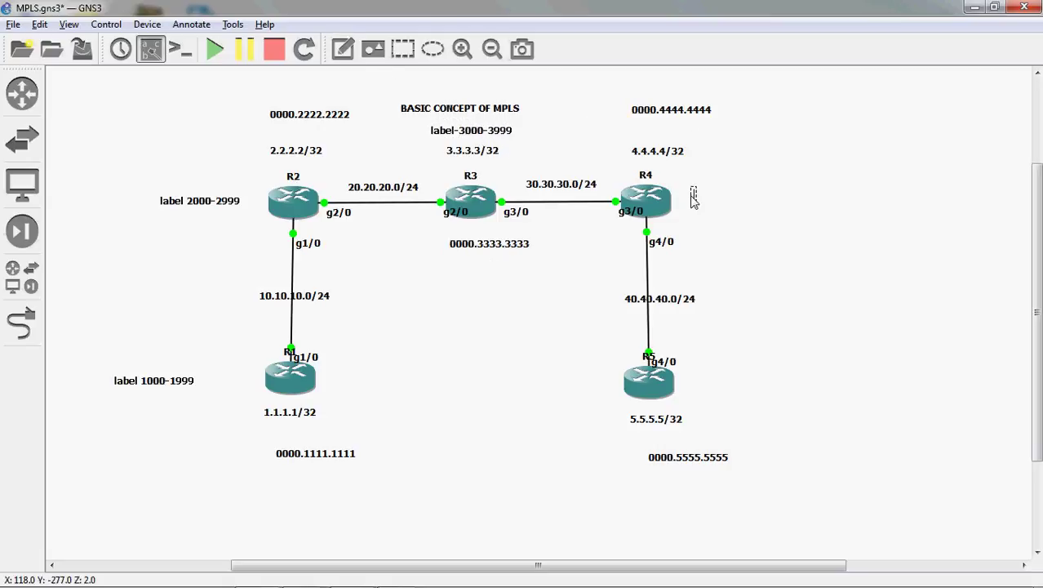
type("labe")
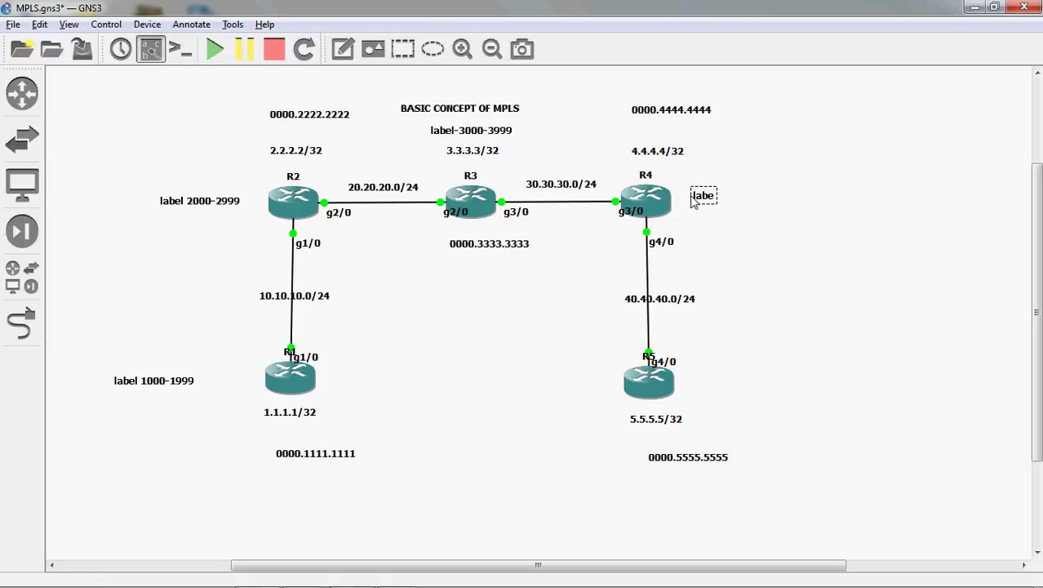
type("l-4000-4999")
left_click(775, 283)
Add the note "label-5000-5999" to the right of router R5
left_click(343, 49)
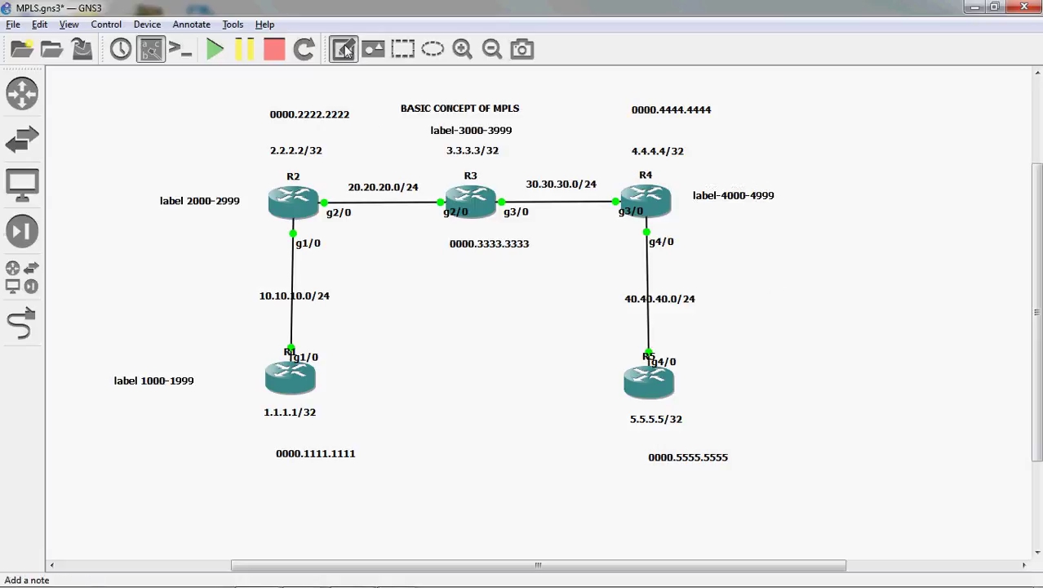
left_click(702, 376)
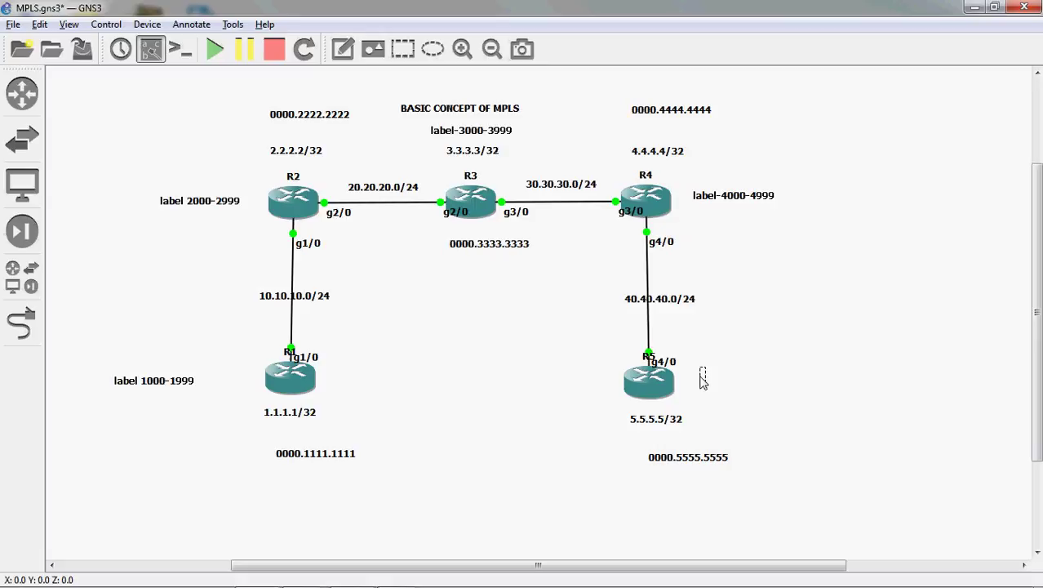
type("label-500")
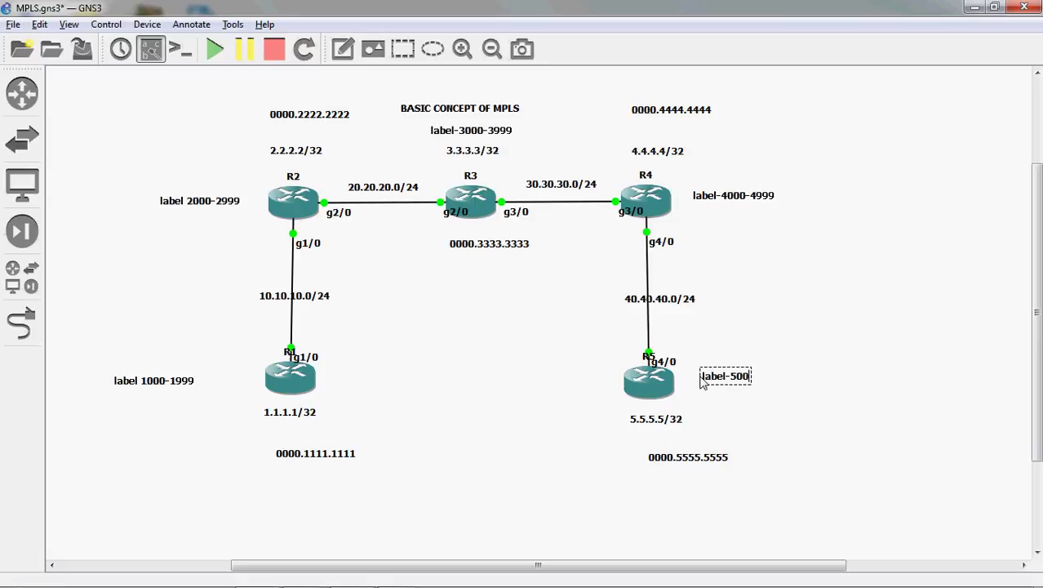
type("0-5999")
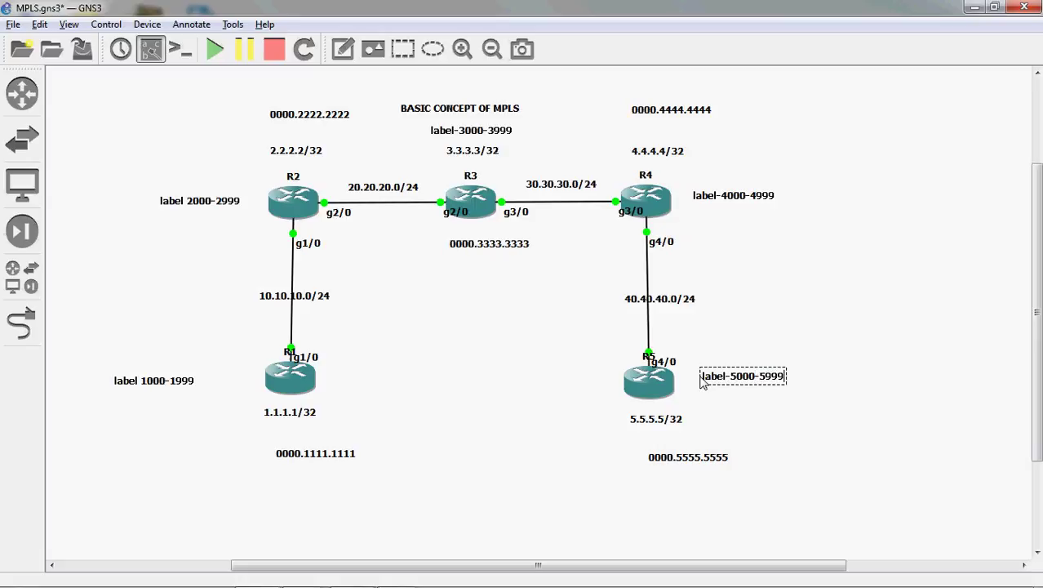
left_click(548, 419)
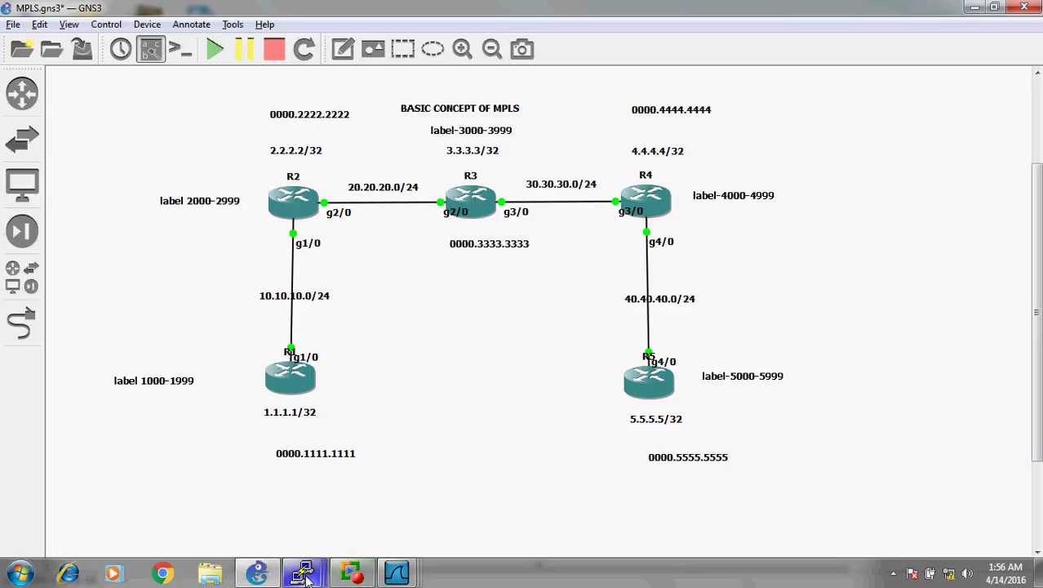
Switch to the R1 console and leave global configuration mode
mouse_move(285, 571)
left_click(139, 495)
type("exi")
key("Return")
key("Return")
Display R1's routing table with show ip route, highlight its OSPF routes, and return to the topology
type("show i")
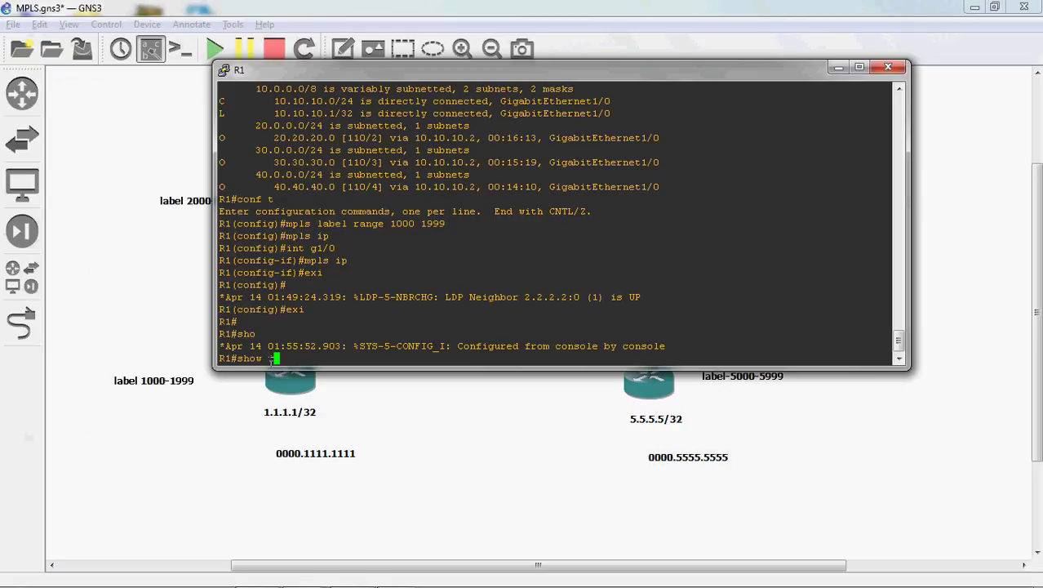
type("p route")
key("Return")
key("space")
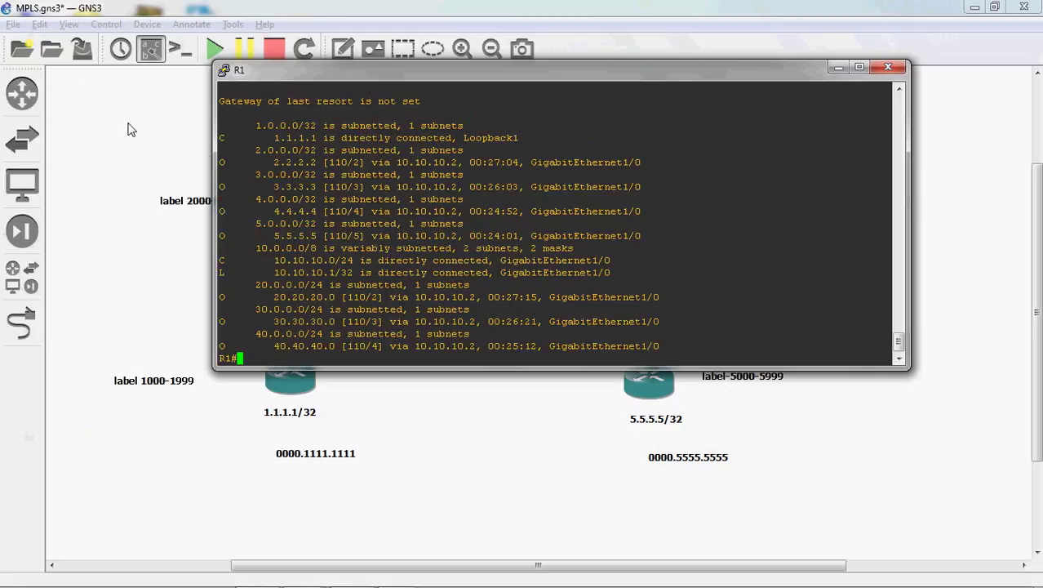
left_click_drag(221, 162, 234, 343)
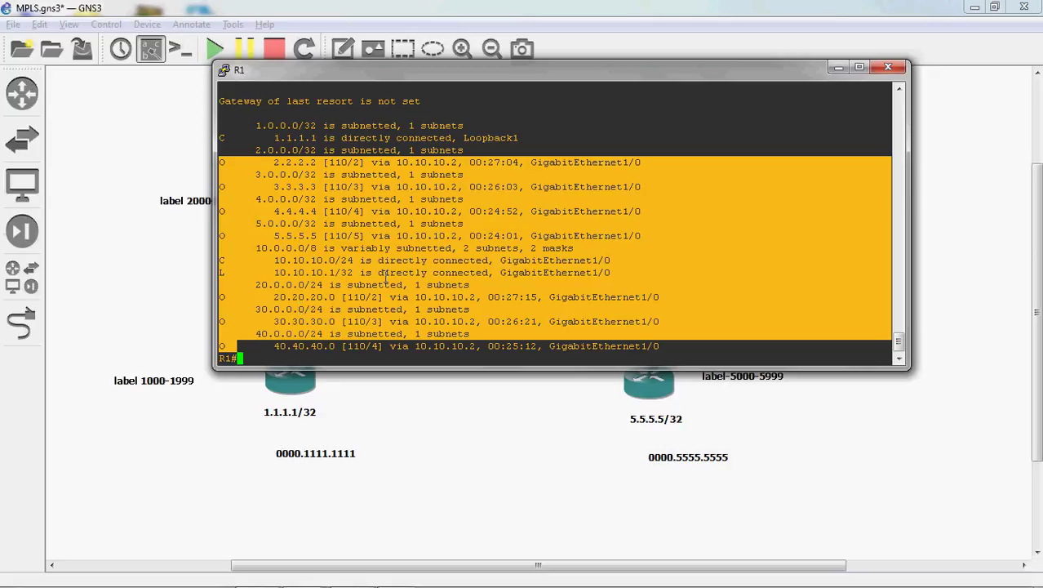
left_click(385, 423)
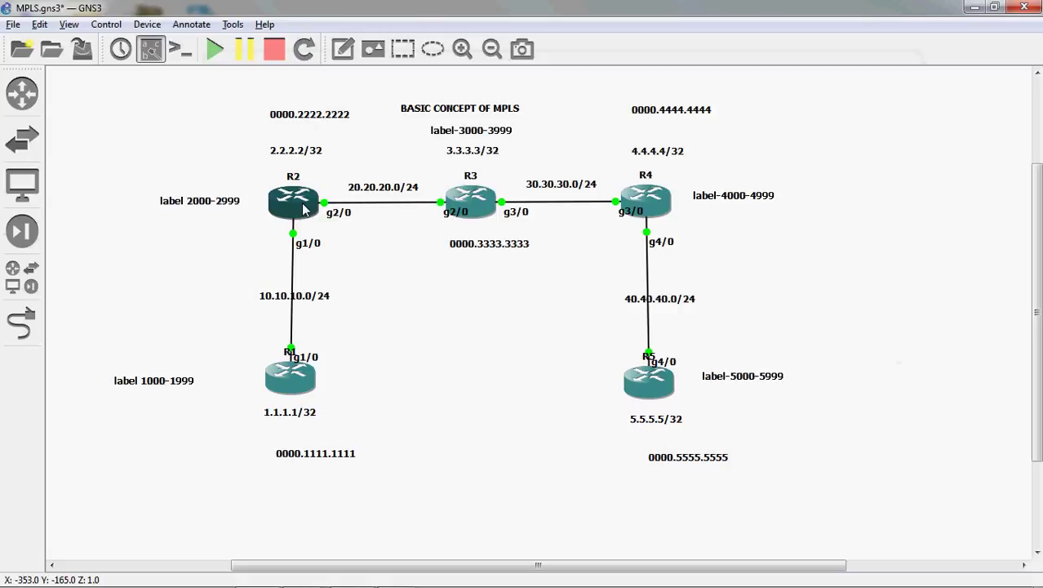
mouse_move(303, 209)
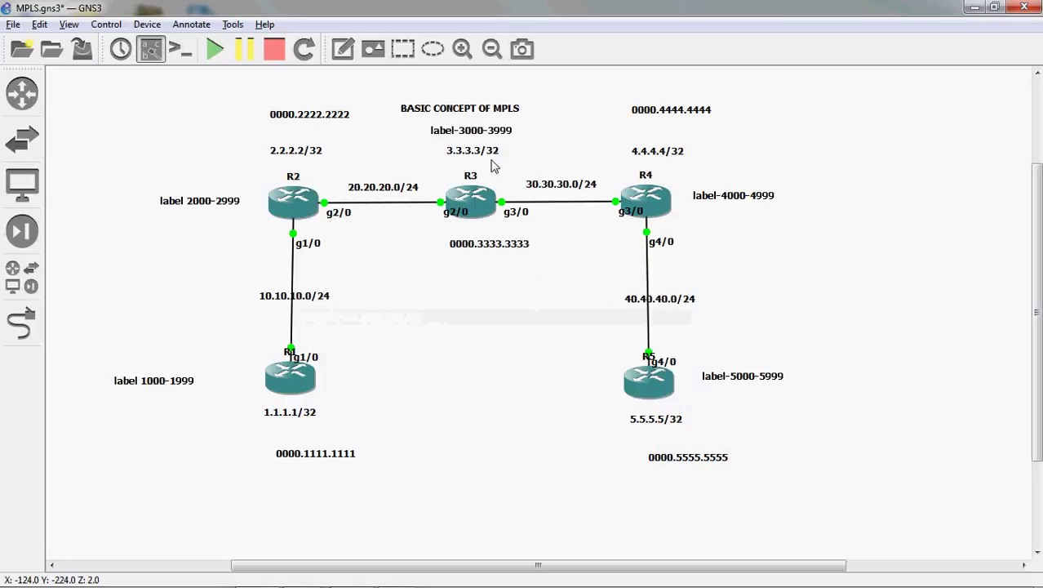
left_click(489, 193)
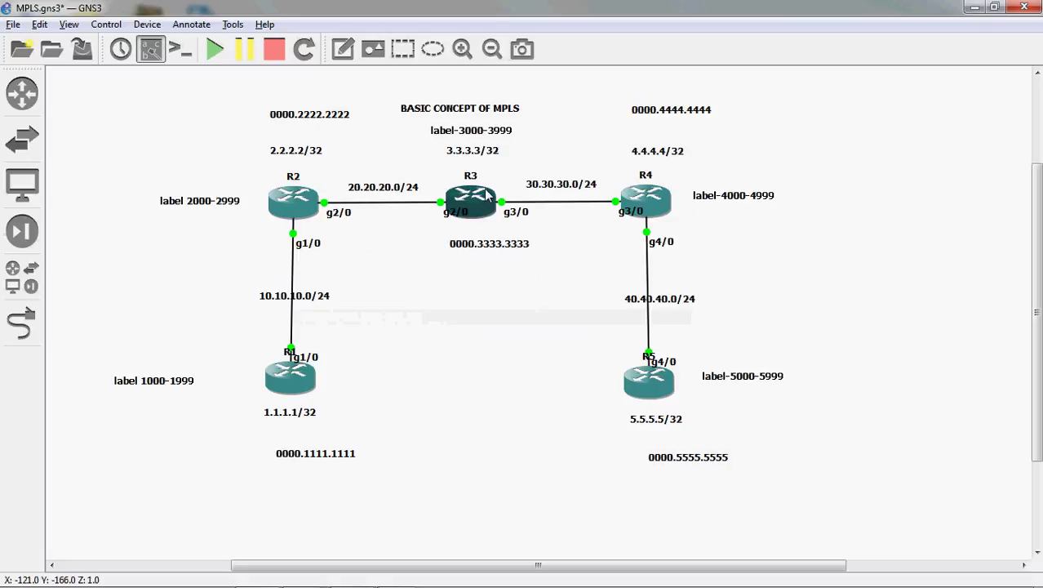
mouse_move(488, 194)
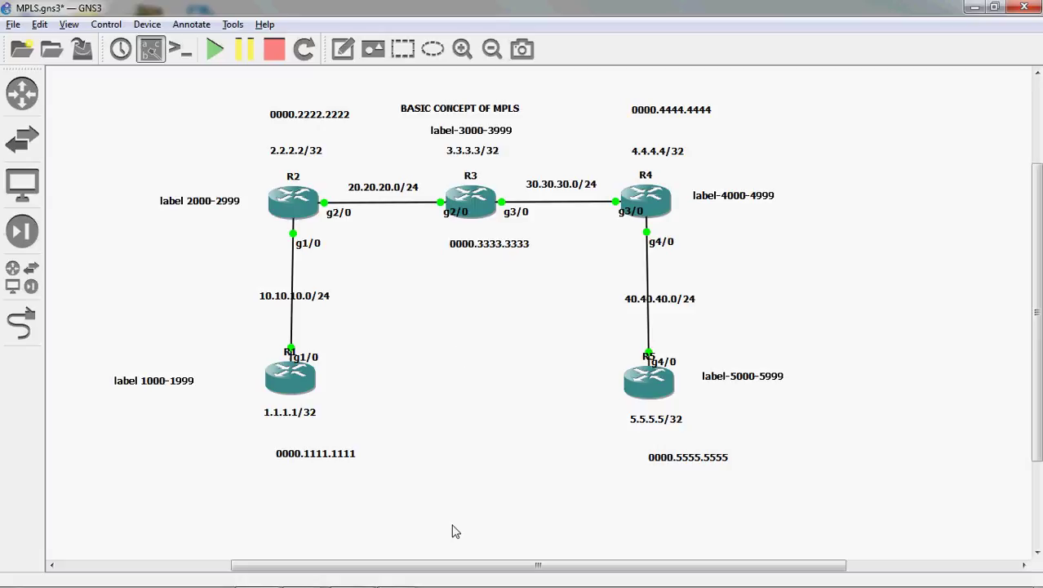
Switch to the first Wireshark capture, filter its packets for ldp, and inspect the Ethernet II header of the first Hello message
mouse_move(377, 582)
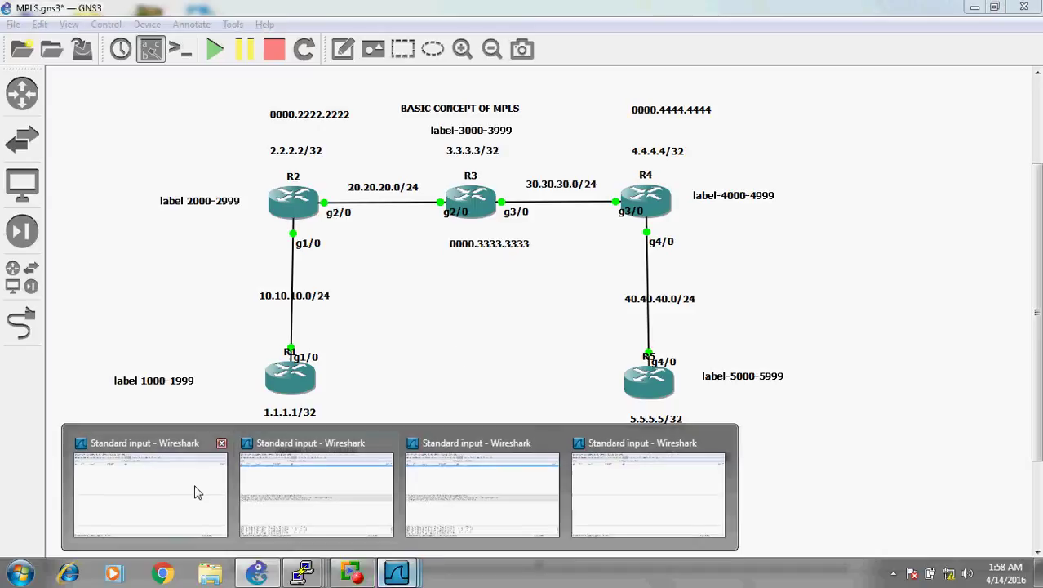
left_click(129, 459)
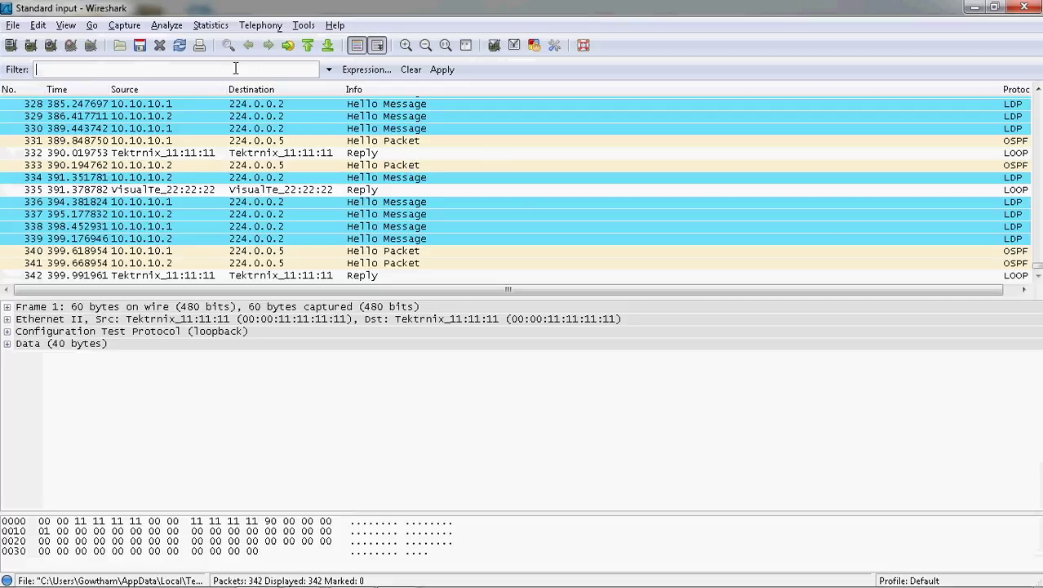
type("ldp")
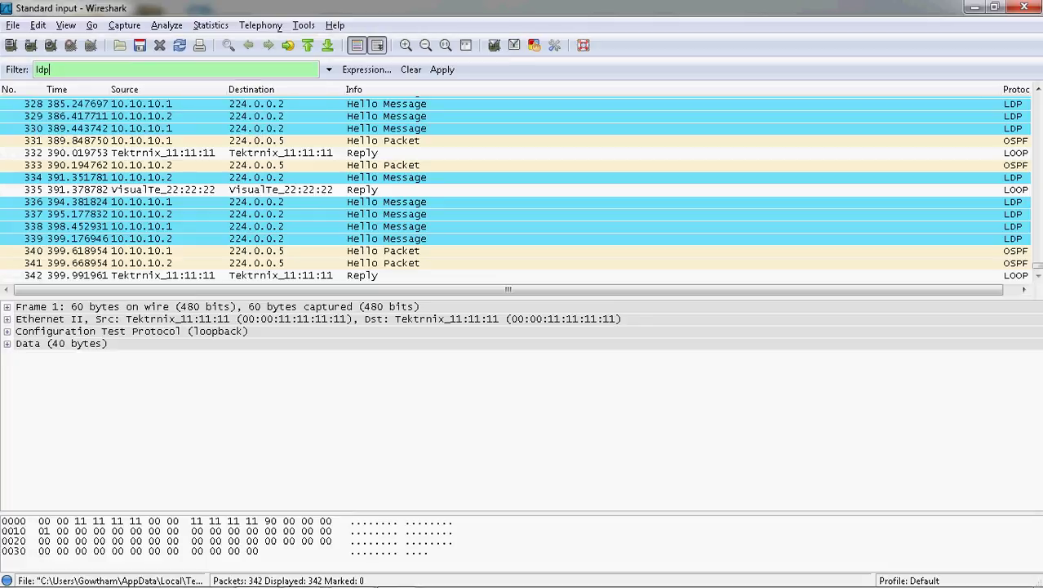
key("Return")
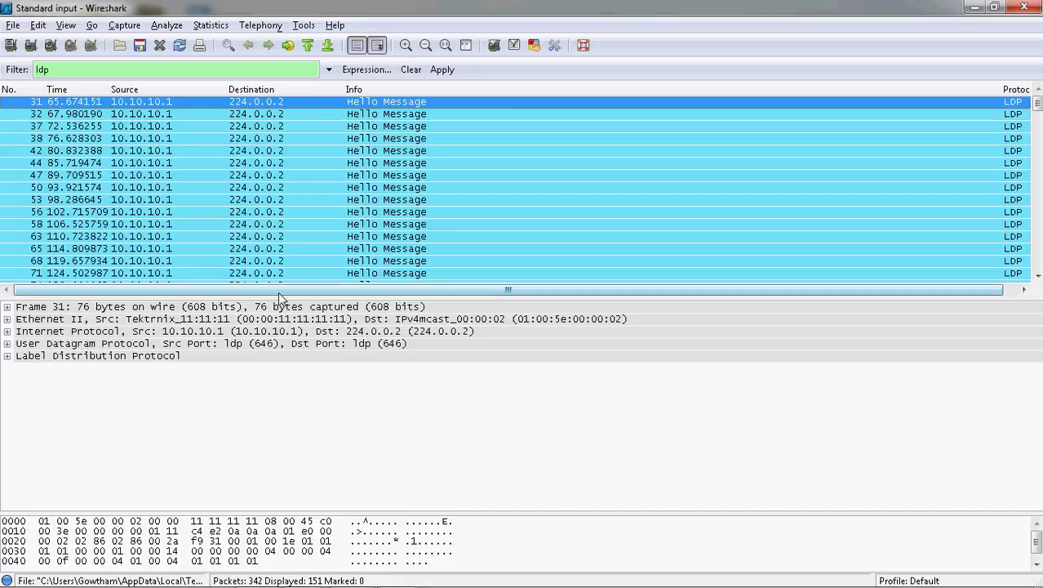
left_click(7, 319)
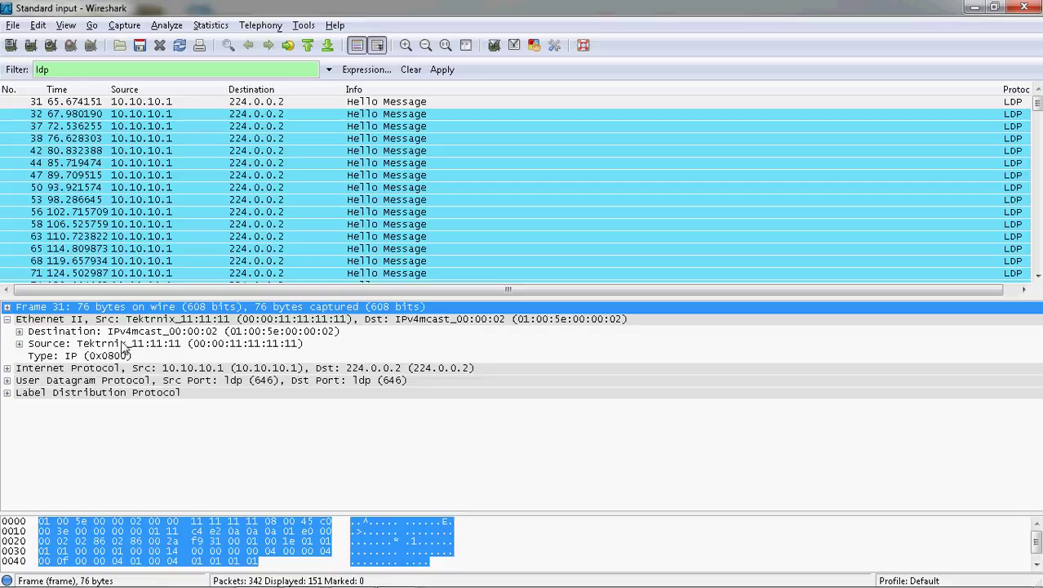
left_click(8, 320)
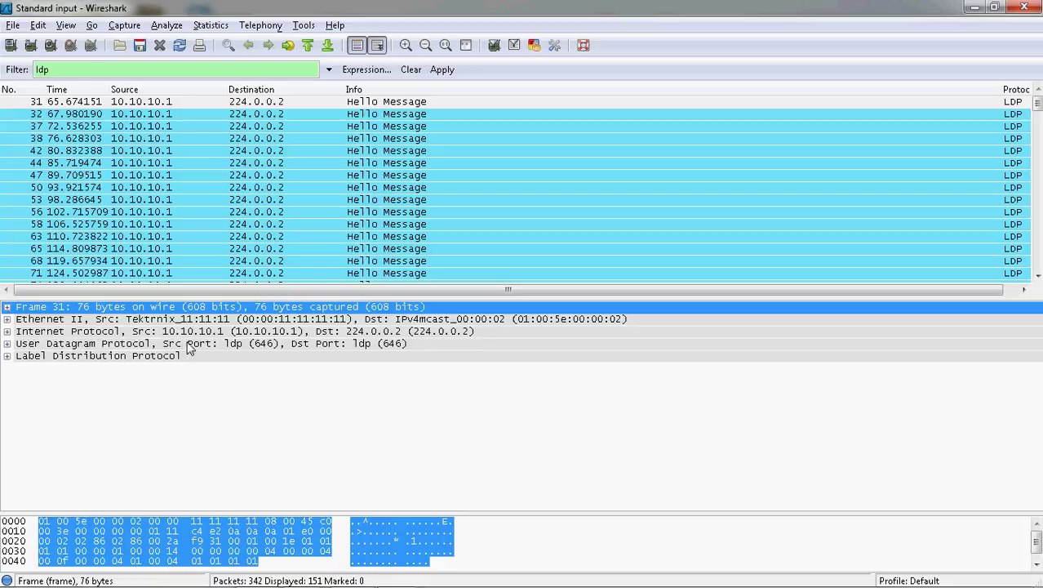
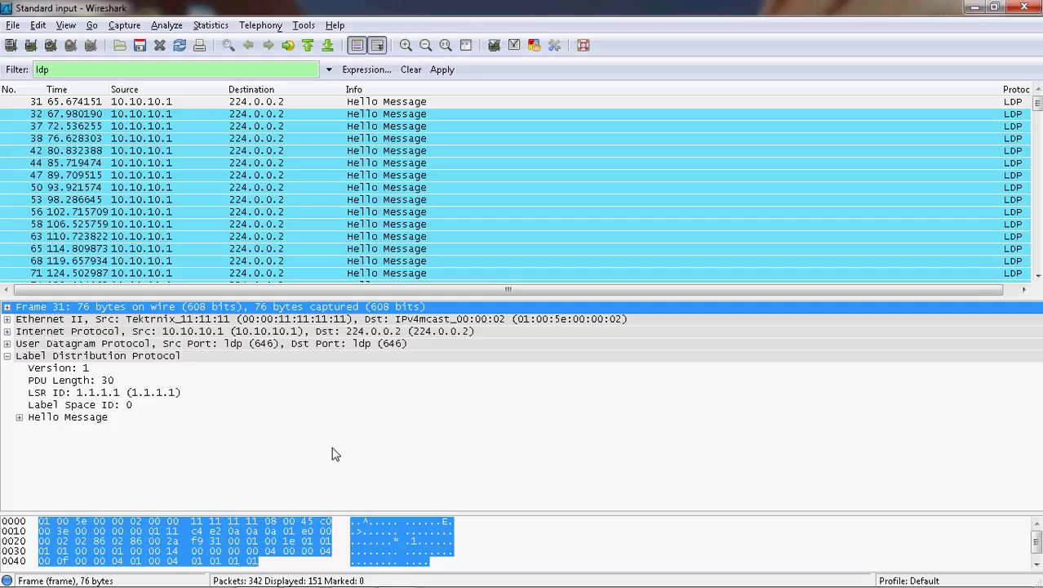
Switch to the R1 console, list its interfaces with show ip int brief, and highlight the Loopback1 address
mouse_move(257, 580)
mouse_move(302, 574)
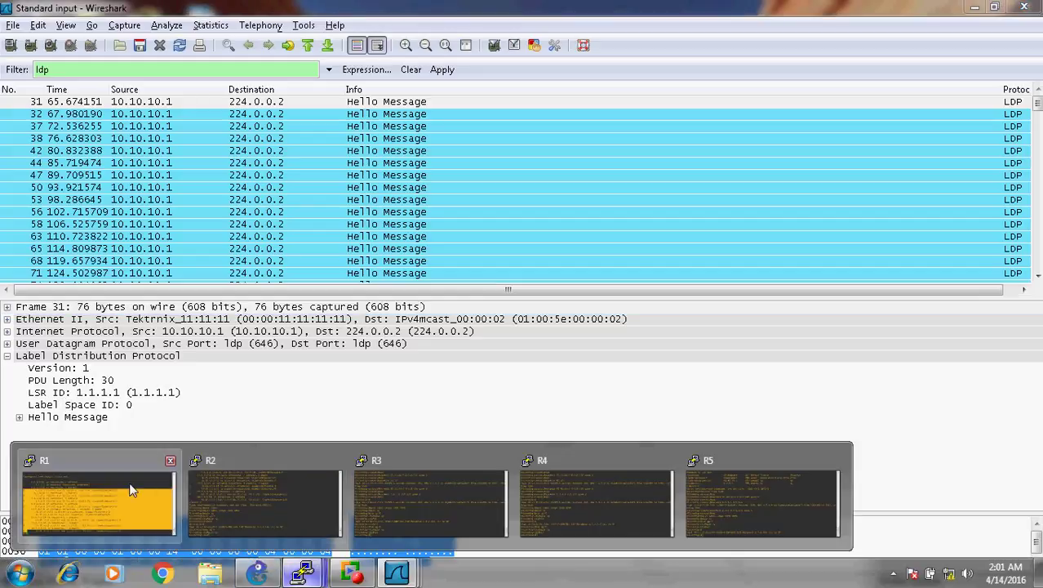
left_click(135, 488)
left_click(239, 359)
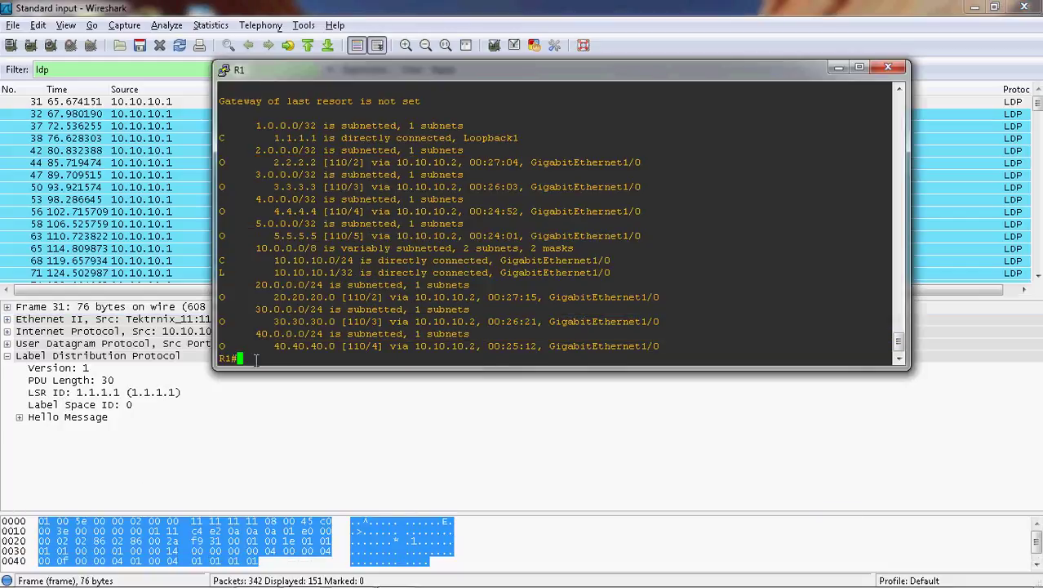
key("Return")
type("show")
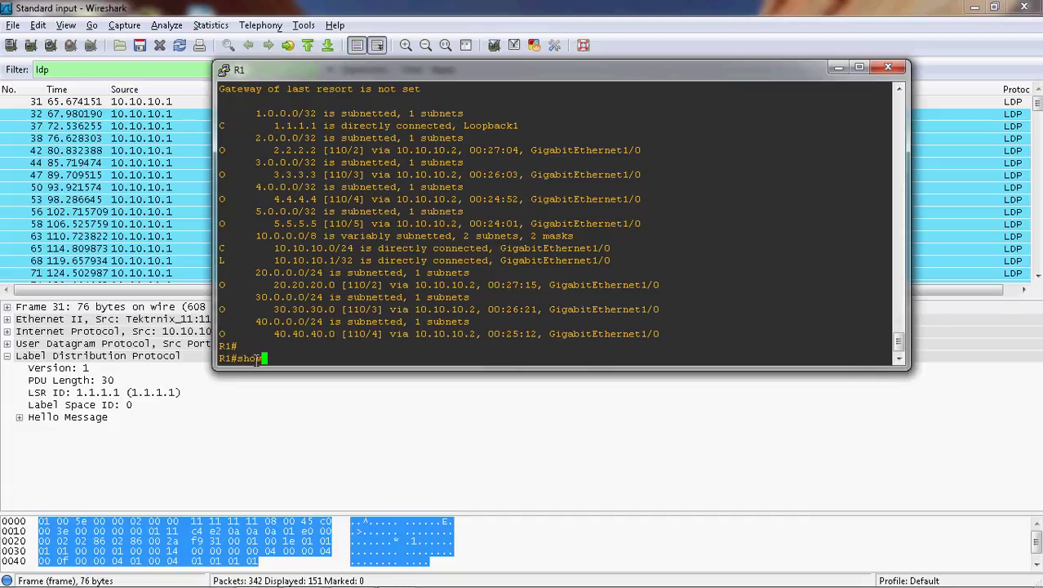
type(" ip int br")
key("BackSpace")
key("BackSpace")
type("br")
key("Tab")
key("Return")
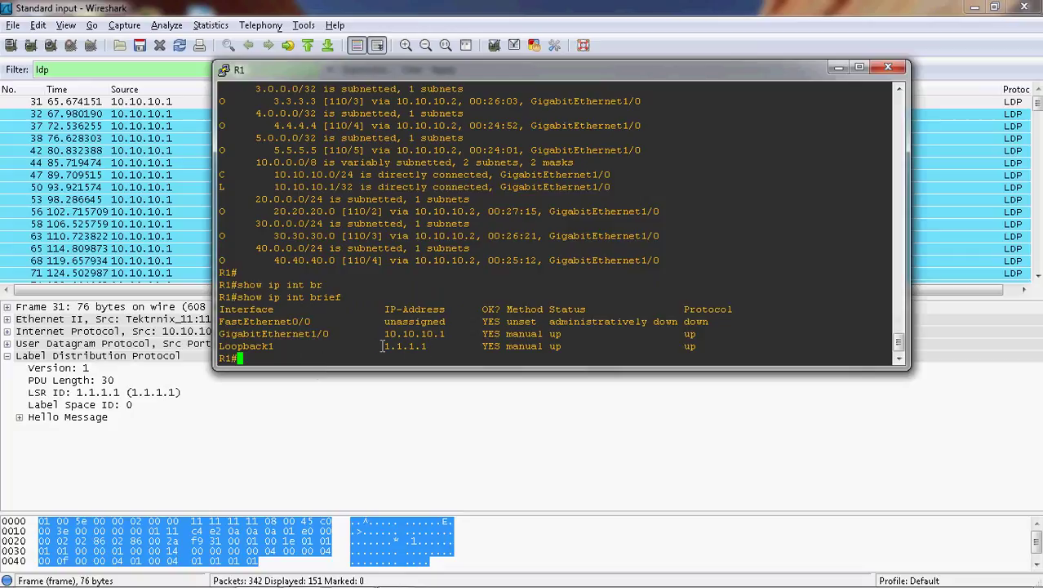
left_click_drag(381, 346, 441, 352)
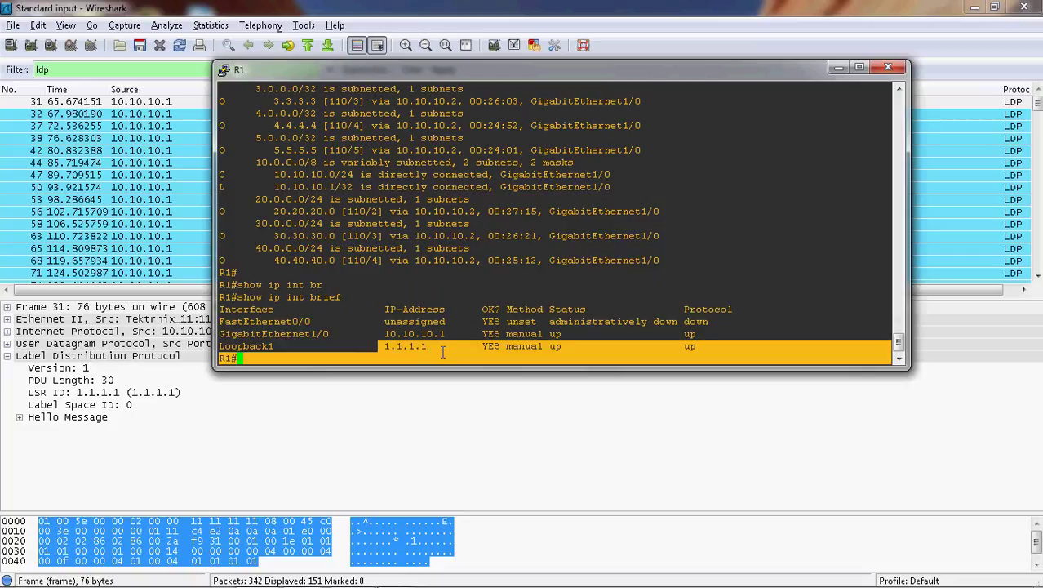
Return to the Wireshark capture and expand the LDP Hello Message and its IPv4 Transport Address TLV to view the transport address
left_click(297, 489)
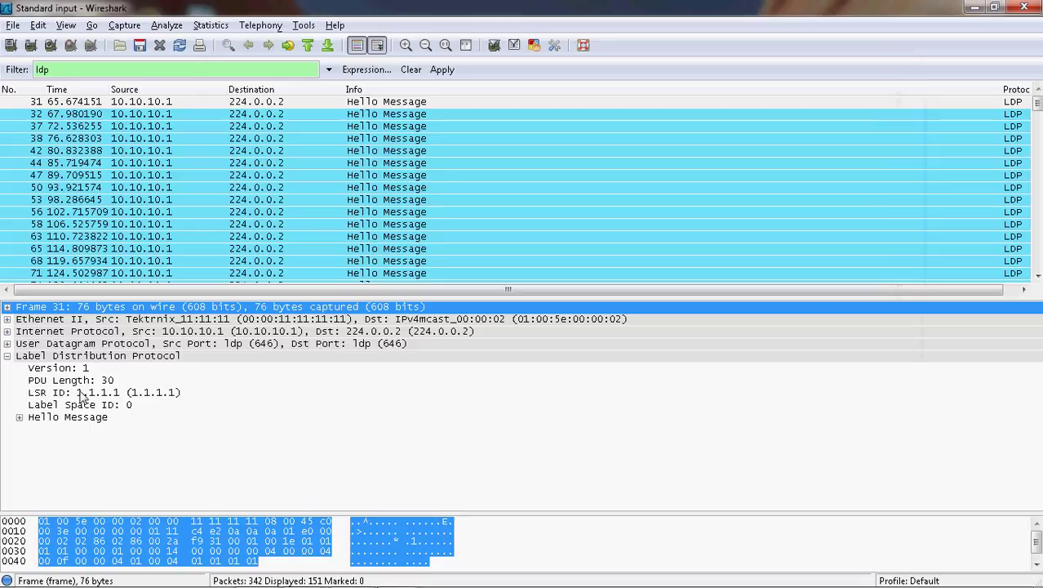
left_click(19, 418)
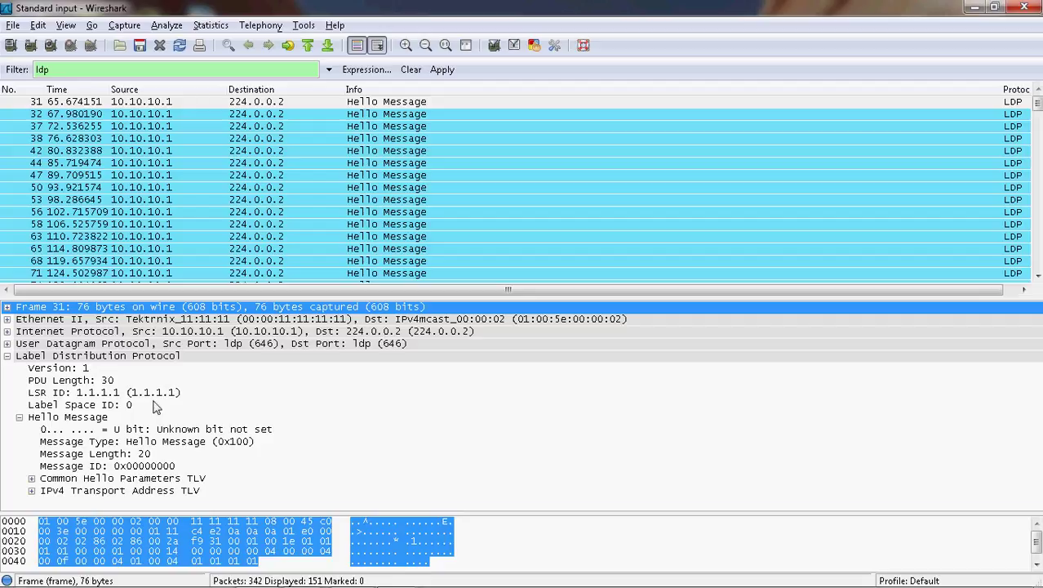
left_click(31, 492)
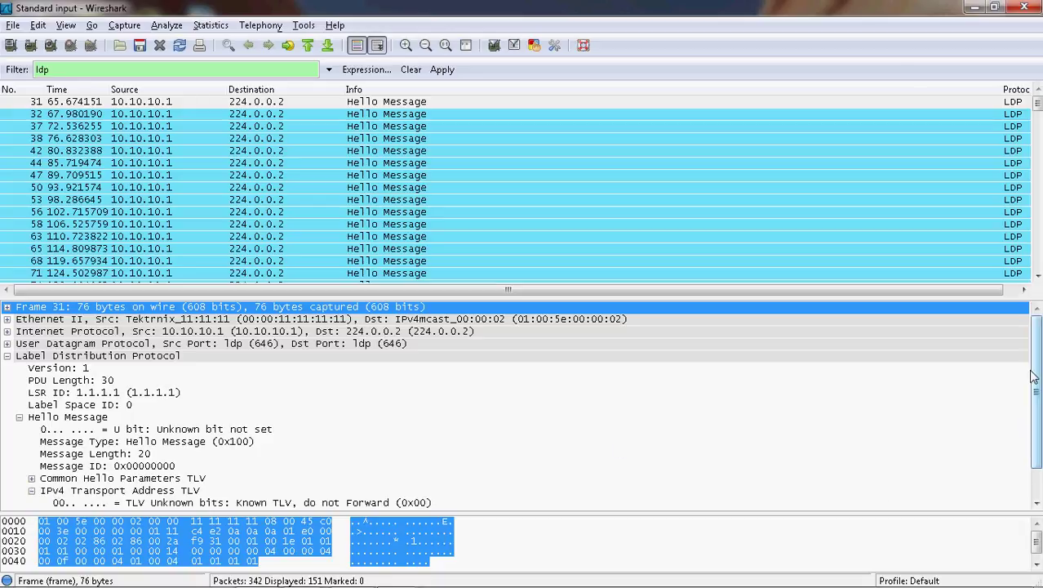
scroll(1034, 366, "down", 1)
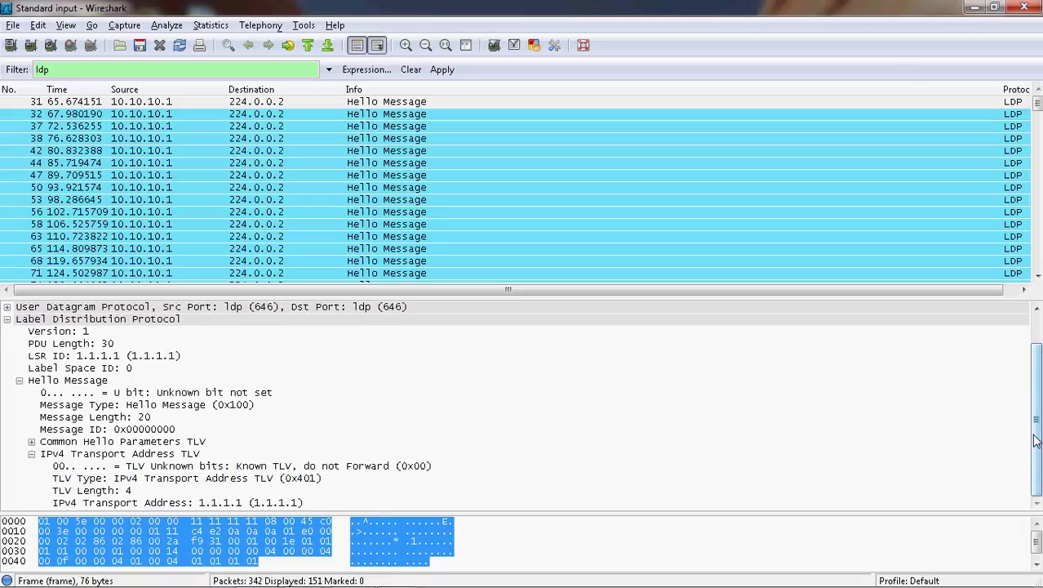